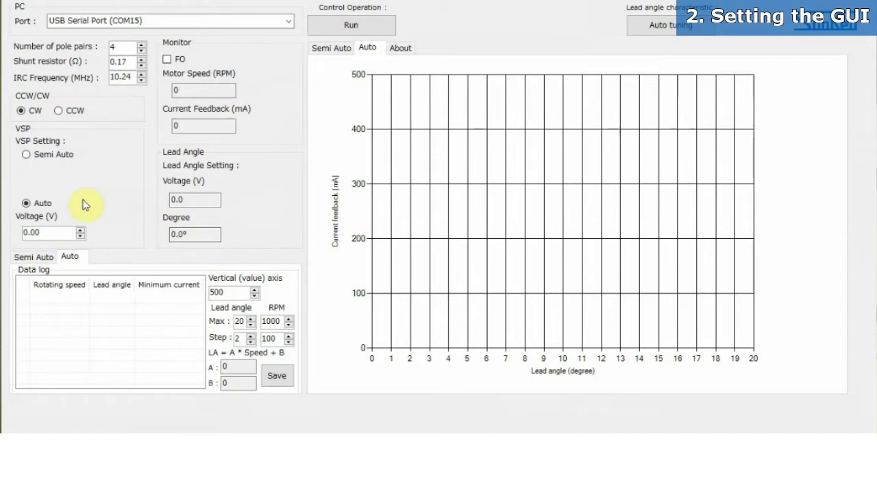
- Switch to Semi Auto, plot against Motor Speed, and calculate a flat 15° lead angle (Coefficient B 15)
left_click(26, 155)
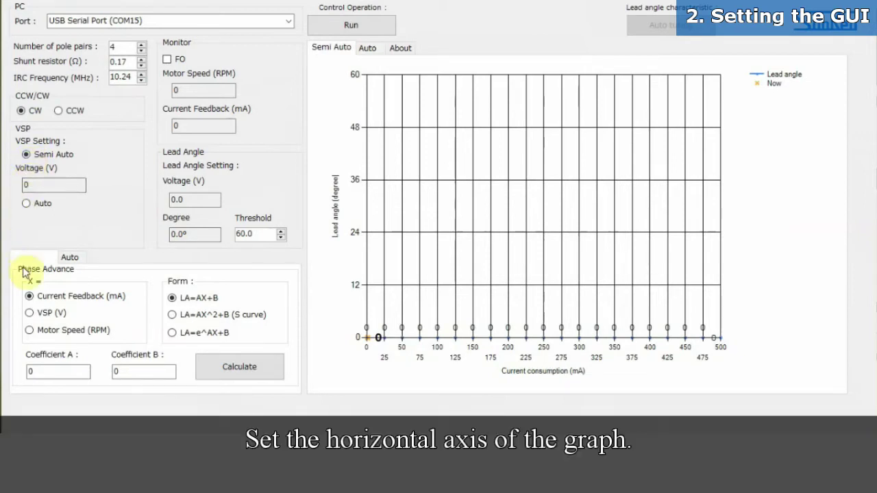
left_click(29, 330)
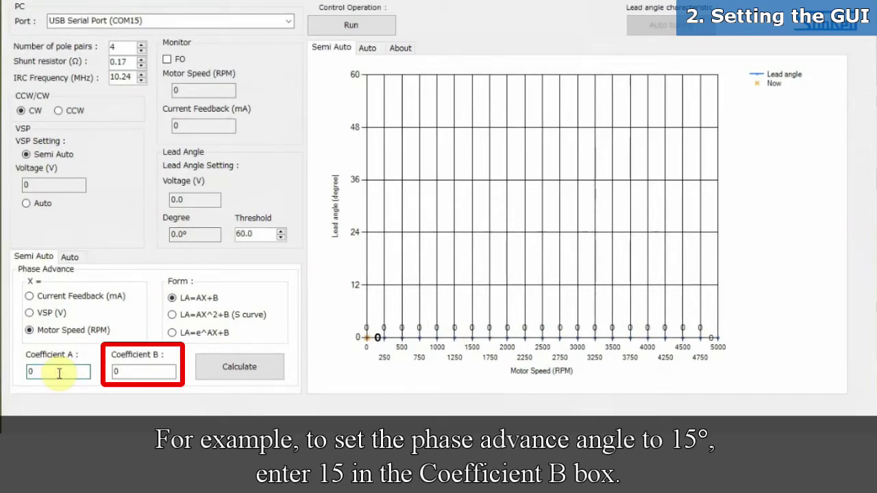
double_click(147, 372)
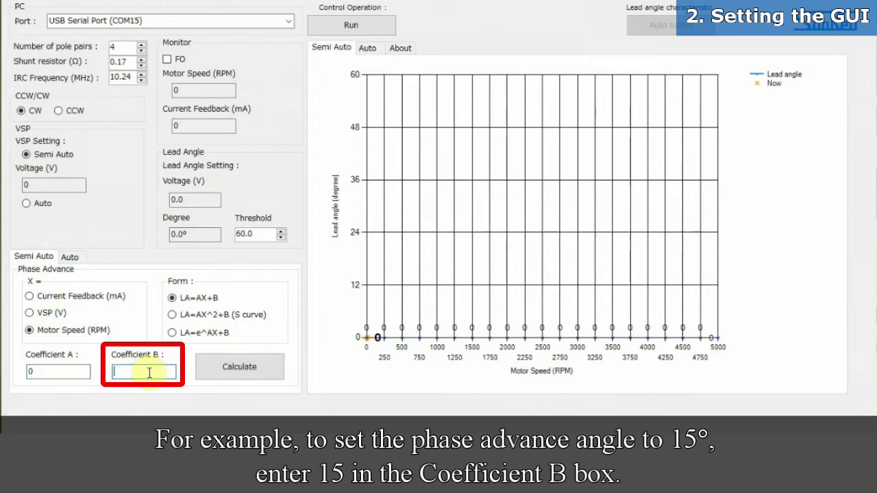
type("15")
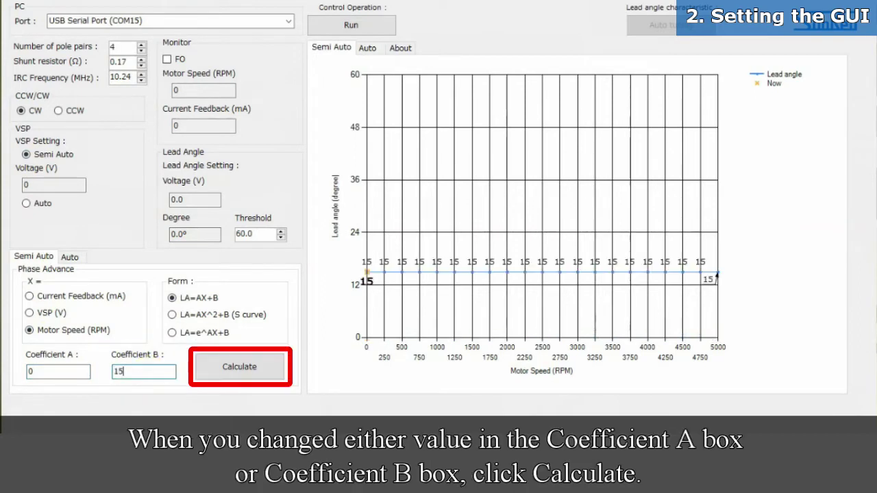
left_click(273, 373)
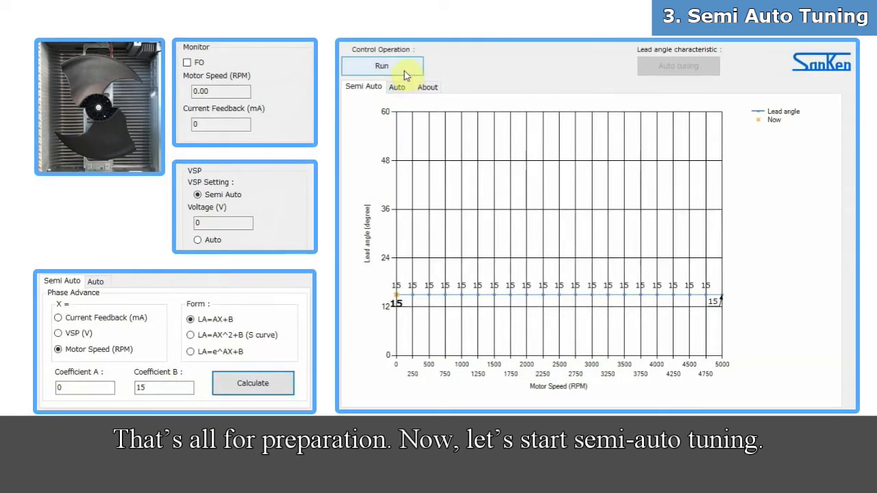
- Run the motor under Control Operation at the 15° lead angle
left_click(401, 67)
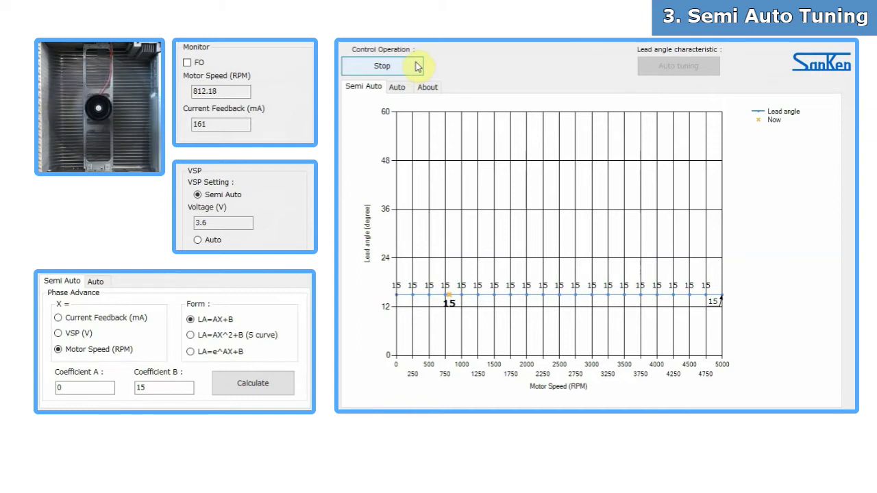
- Change Coefficient B to 12 and recalculate for a flat 12° lead angle
left_click(168, 388)
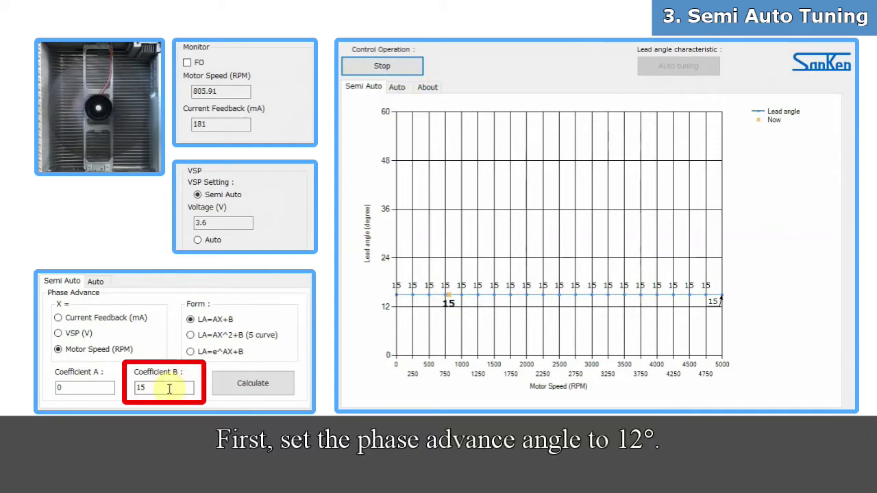
key("BackSpace")
key("BackSpace")
type("12")
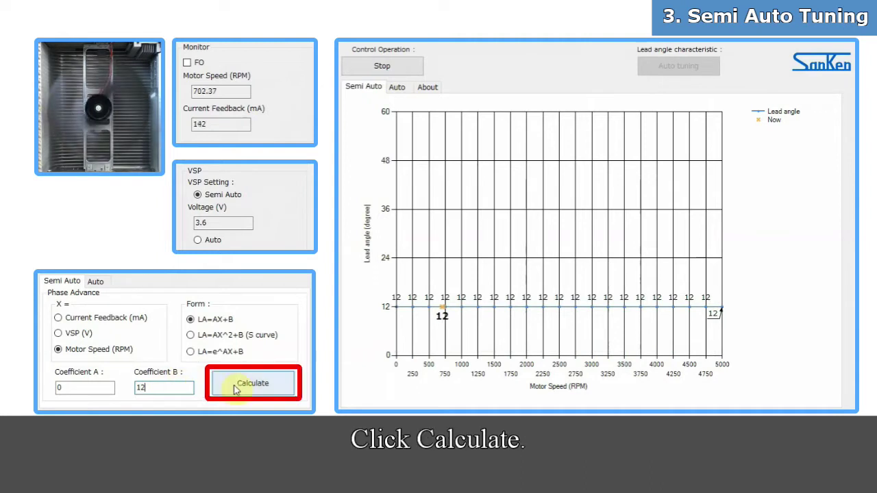
left_click(274, 389)
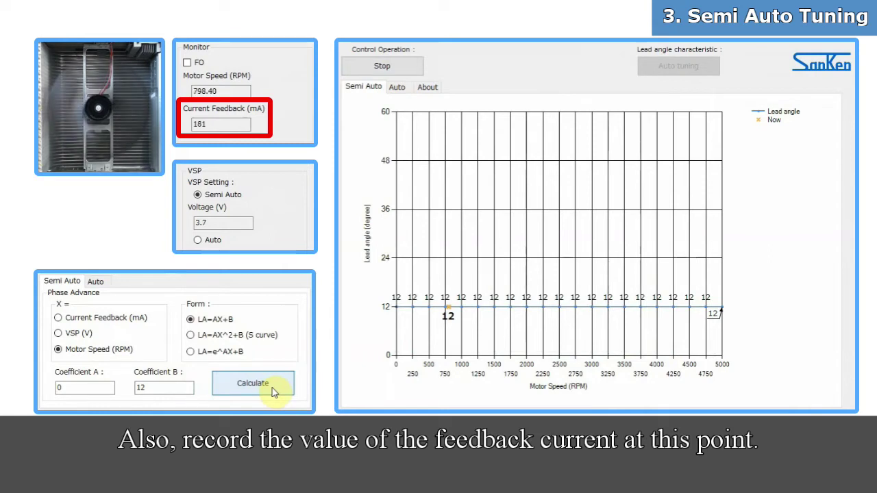
left_click(272, 387)
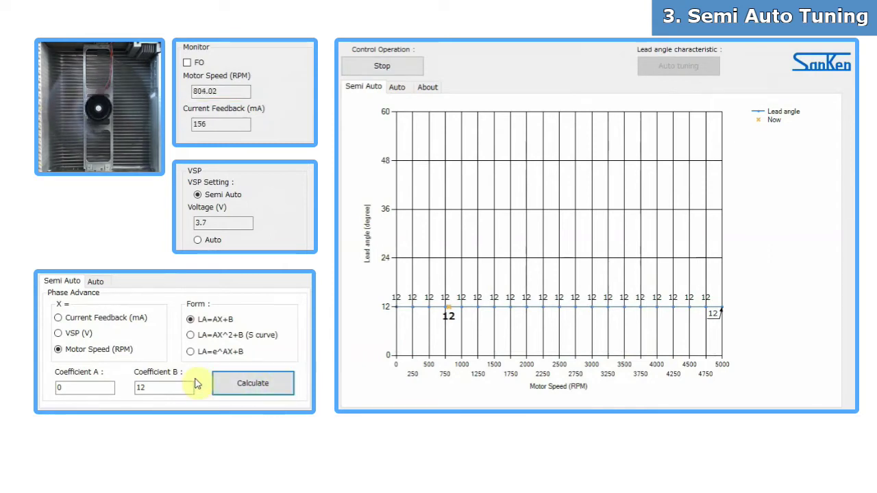
- Replace the Coefficient B value 12 with 8
left_click(172, 384)
key("BackSpace")
key("BackSpace")
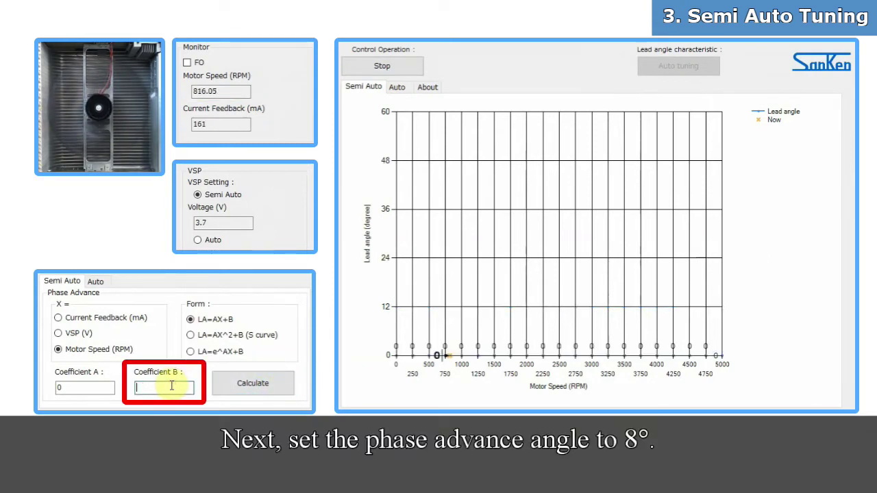
type("8")
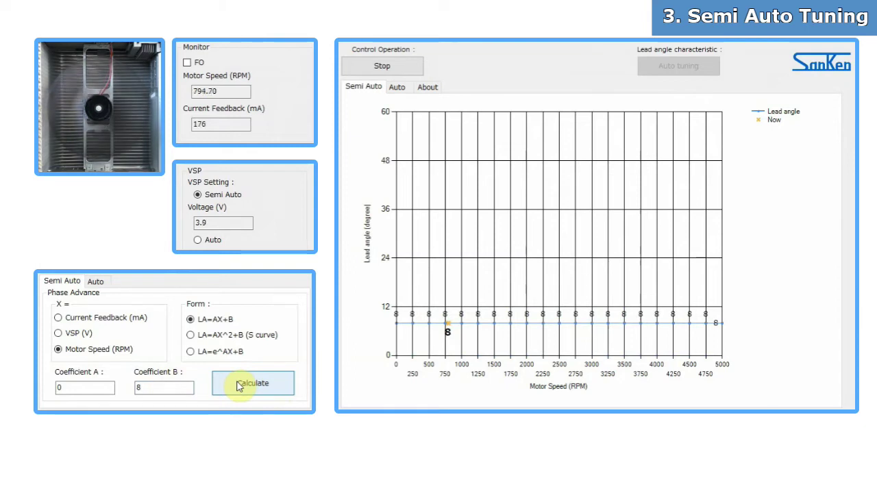
- Change Coefficient B from 8 to 15 and recalculate the flat 15° lead angle
double_click(168, 387)
key("BackSpace")
type("1")
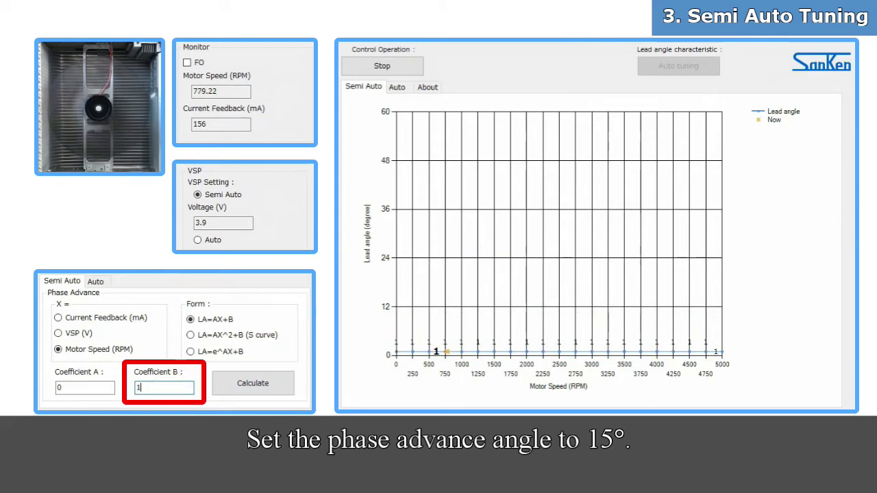
type("5")
left_click(270, 387)
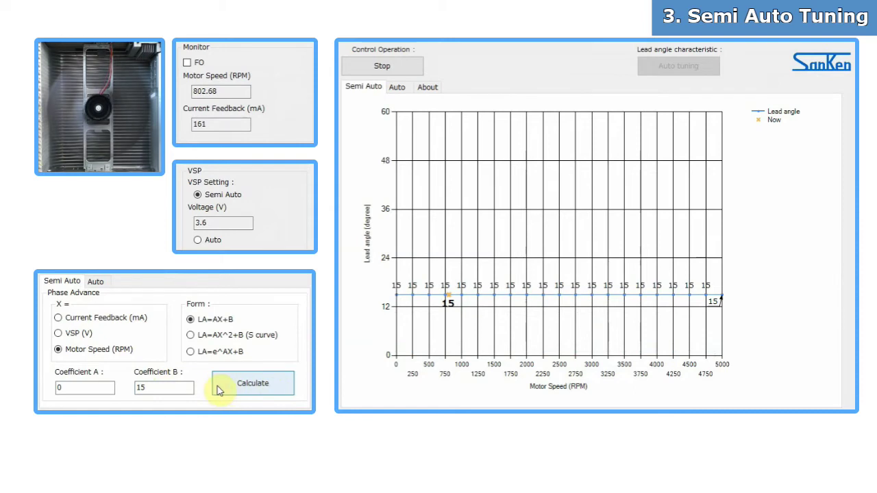
- Change Coefficient B from 15 to 20 and recalculate the flat 20° lead angle
double_click(189, 387)
key("BackSpace")
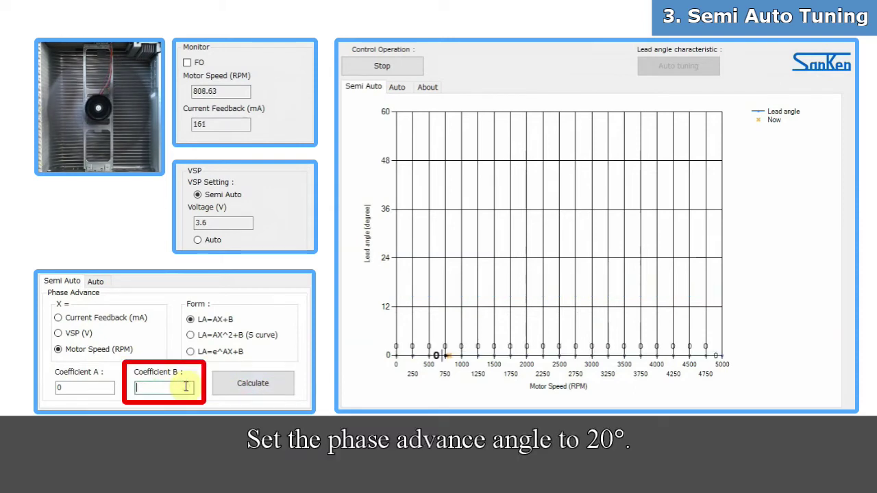
type("20")
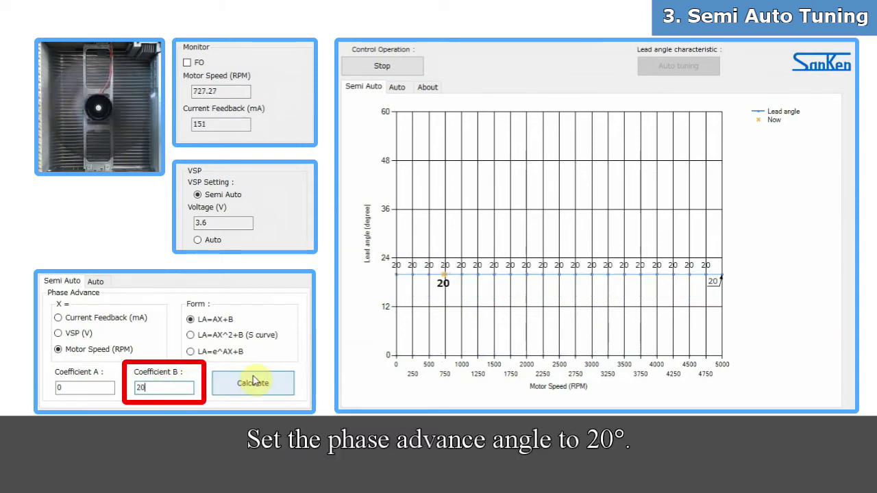
left_click(273, 384)
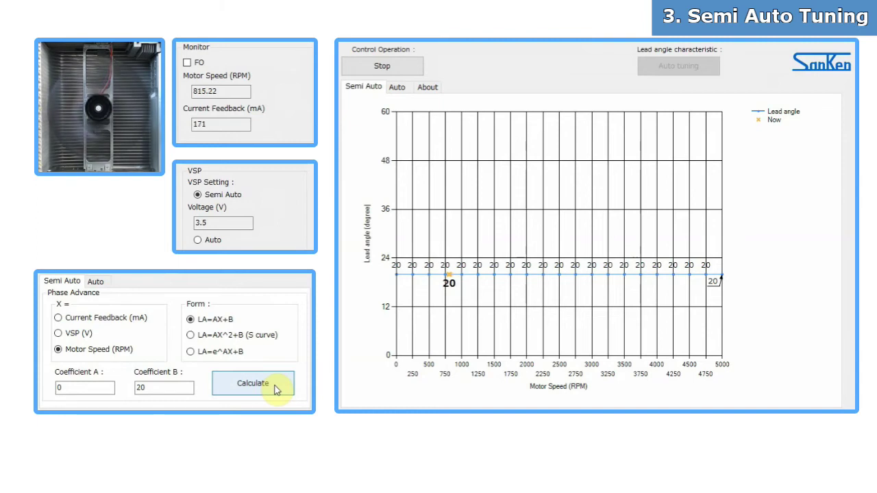
- Calculate a flat 27° lead angle with Coefficient B 27, then stop the motor
left_click(173, 389)
key("BackSpace")
key("BackSpace")
type("27")
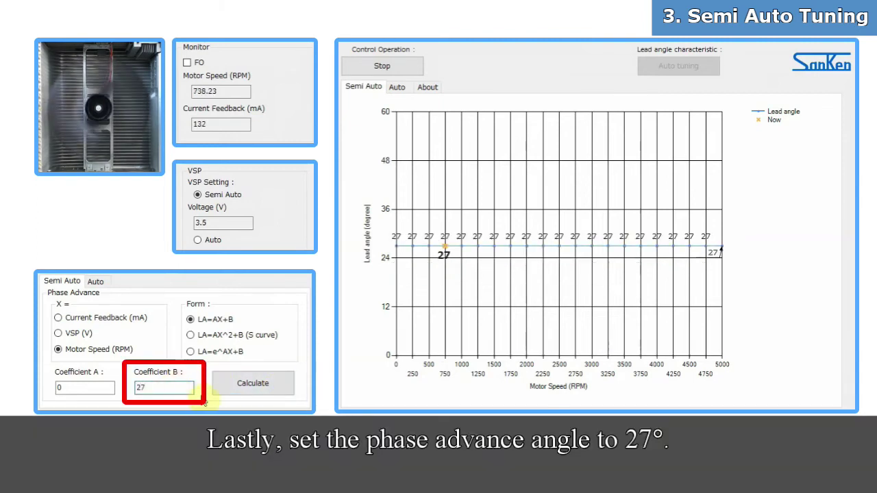
left_click(271, 388)
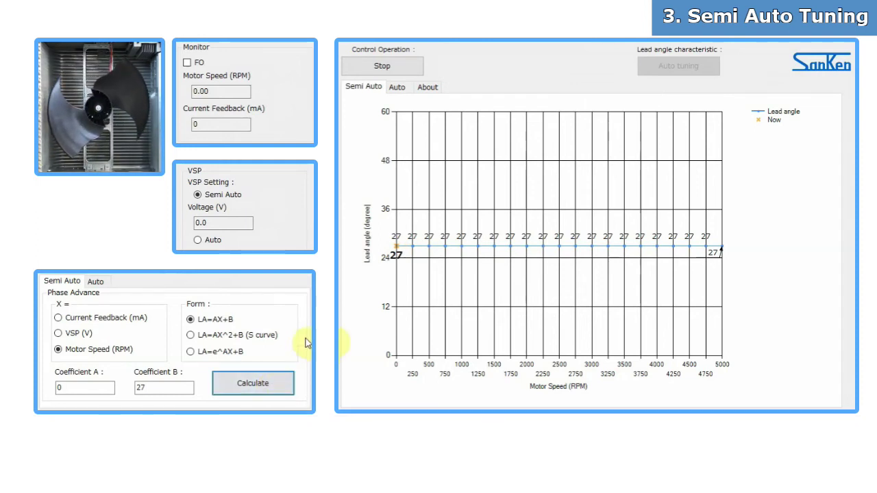
left_click(406, 67)
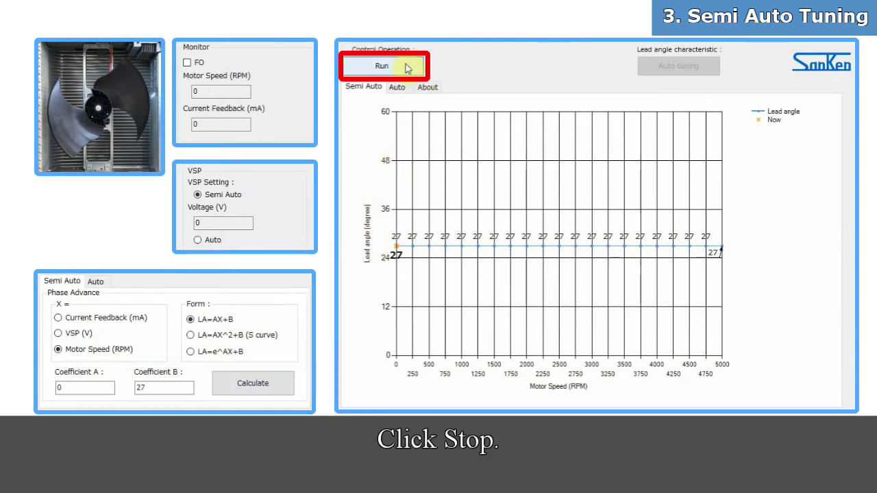